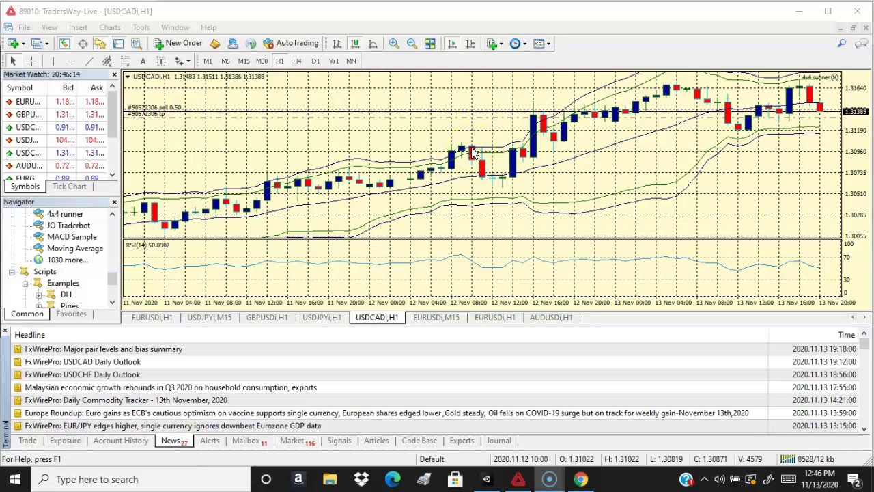
- Switch to the AUDUSDi H1 chart
{"action": "left_click", "coordinate": [467, 258]}
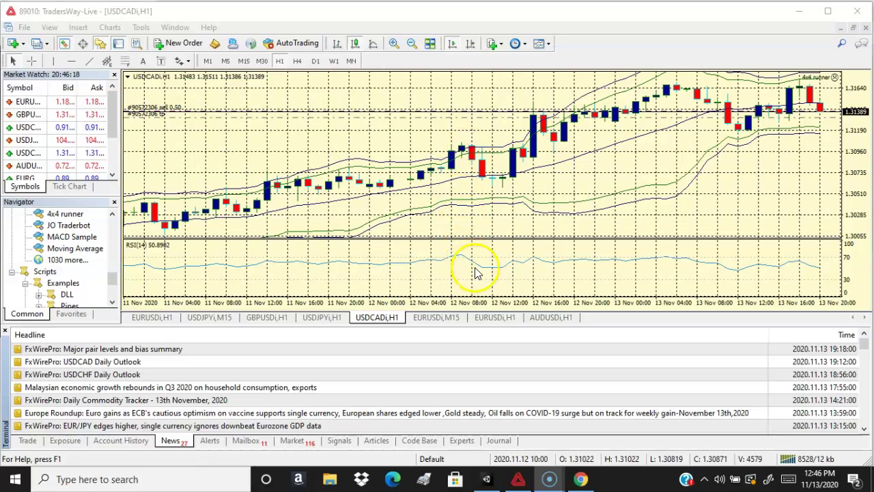
{"action": "left_click_drag", "start_coordinate": [481, 166], "coordinate": [481, 194]}
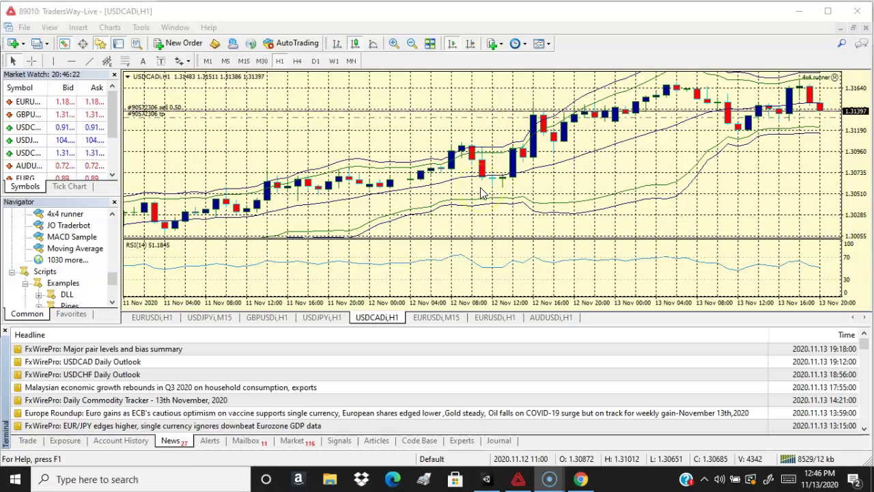
{"action": "mouse_move", "coordinate": [484, 175]}
{"action": "left_mouse_down"}
{"action": "mouse_move", "coordinate": [487, 153]}
{"action": "mouse_move", "coordinate": [470, 149]}
{"action": "mouse_move", "coordinate": [482, 195]}
{"action": "mouse_move", "coordinate": [498, 190]}
{"action": "left_mouse_up"}
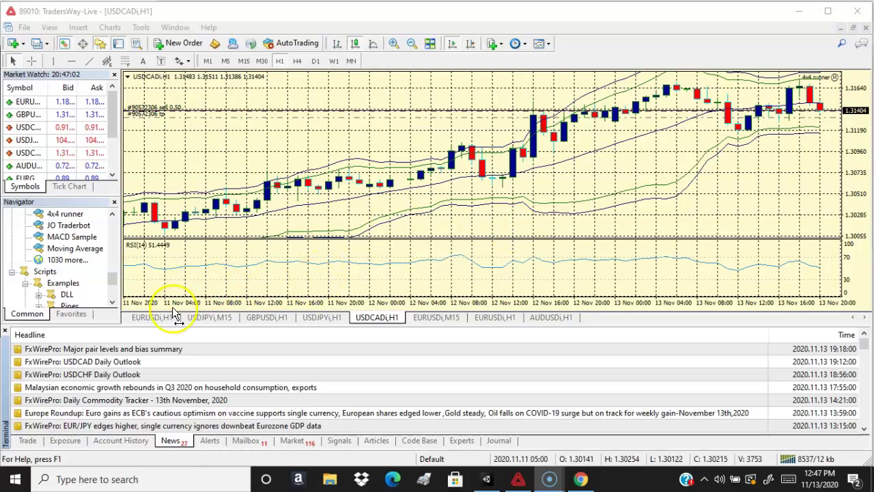
{"action": "left_click", "coordinate": [552, 319]}
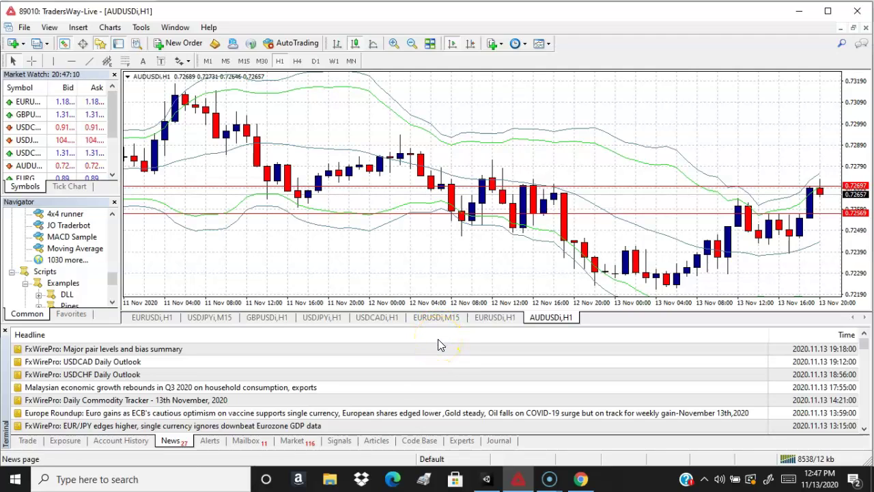
- Add the custom RSI(14) indicator, reviewing its colour, parameter and timeframe settings
{"action": "left_click", "coordinate": [74, 29]}
{"action": "left_click", "coordinate": [93, 44]}
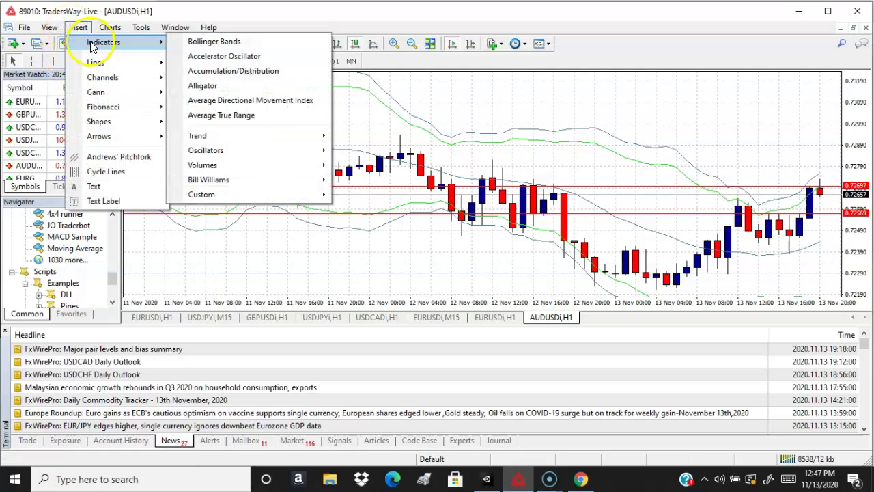
{"action": "mouse_move", "coordinate": [233, 198]}
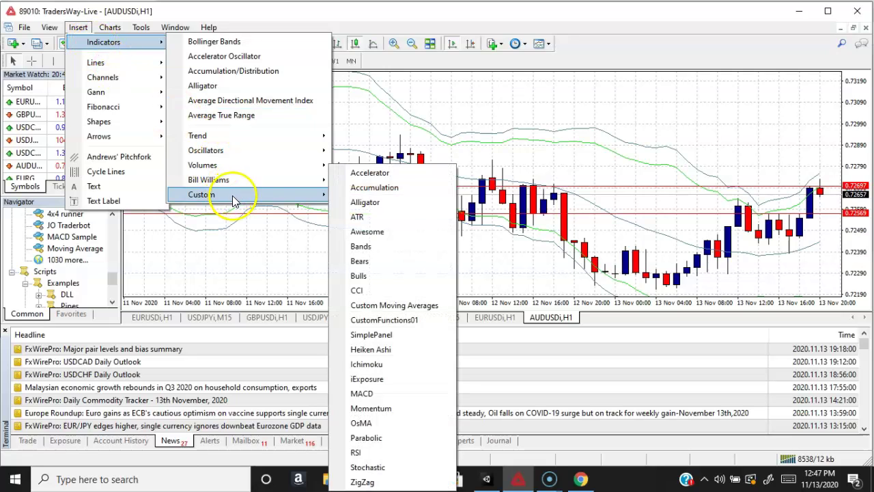
{"action": "left_click", "coordinate": [384, 453]}
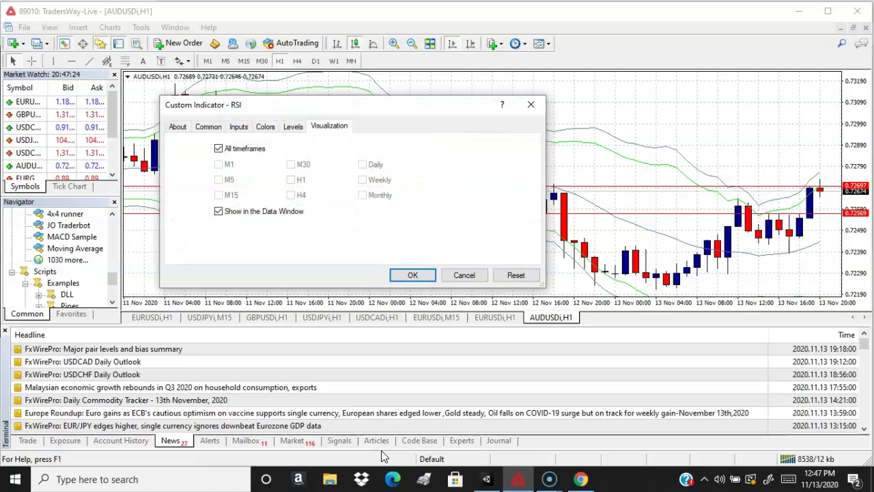
{"action": "left_click", "coordinate": [267, 128]}
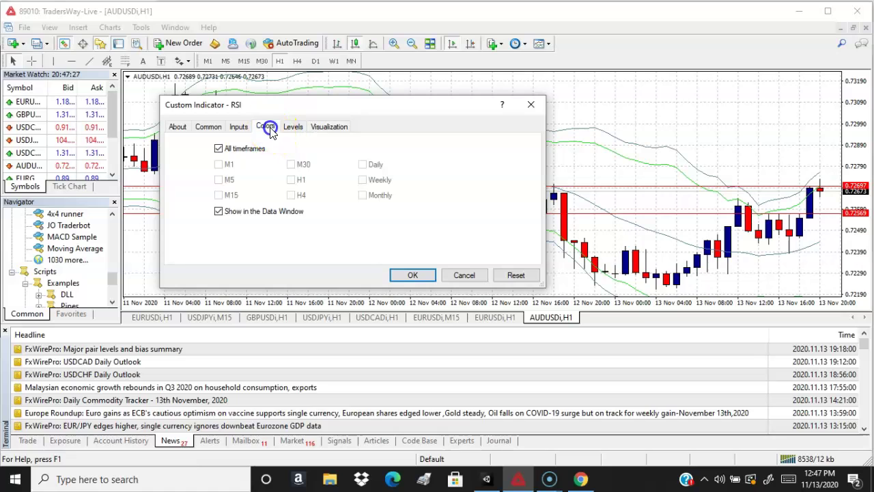
{"action": "left_click", "coordinate": [209, 128]}
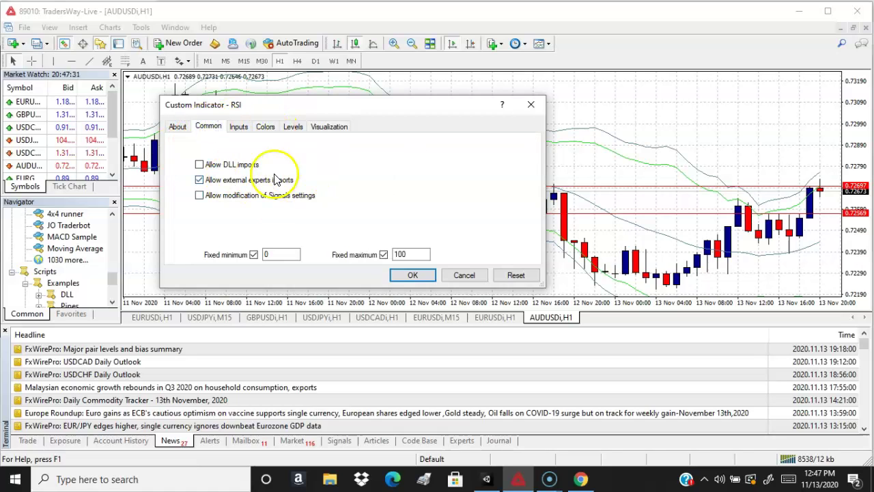
{"action": "left_click", "coordinate": [328, 127]}
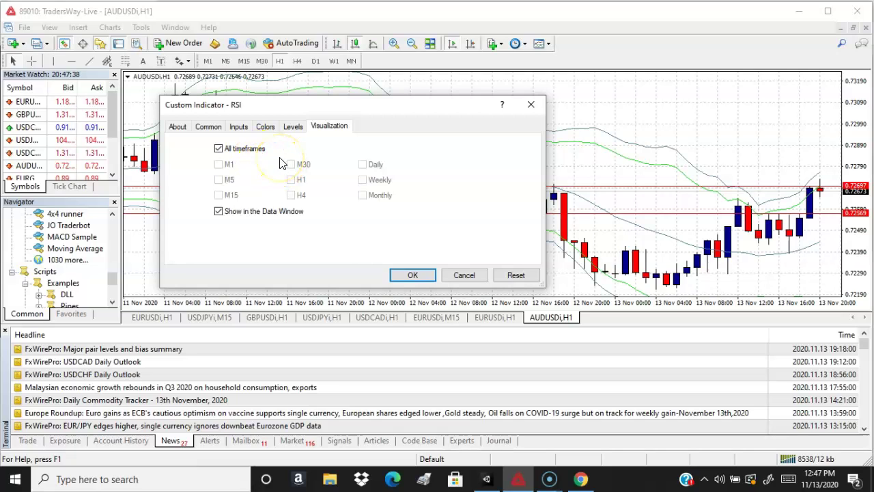
{"action": "left_click", "coordinate": [419, 273]}
{"action": "left_click", "coordinate": [407, 275]}
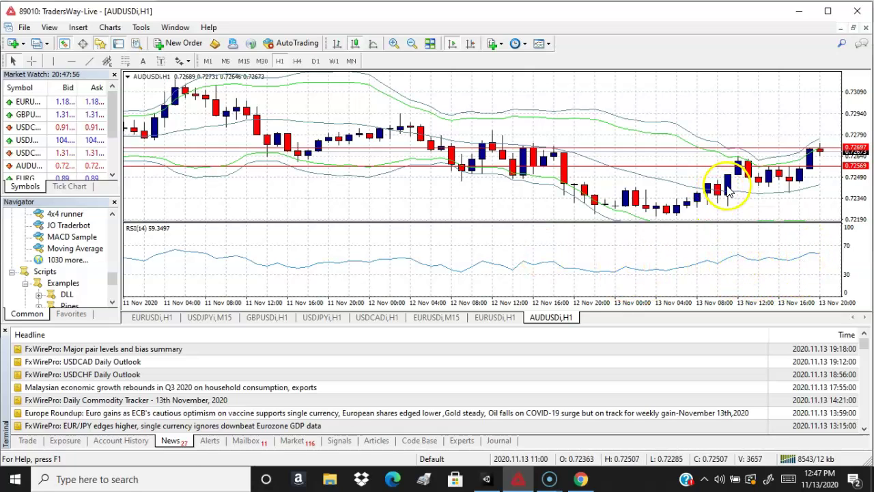
- Locate the Horizontal Line tool on the Line Studies toolbar
{"action": "mouse_move", "coordinate": [737, 261]}
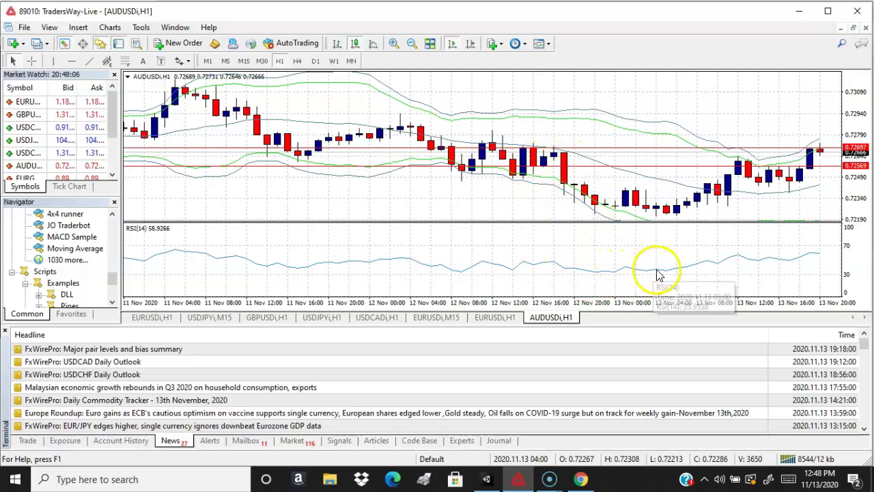
{"action": "mouse_move", "coordinate": [696, 268]}
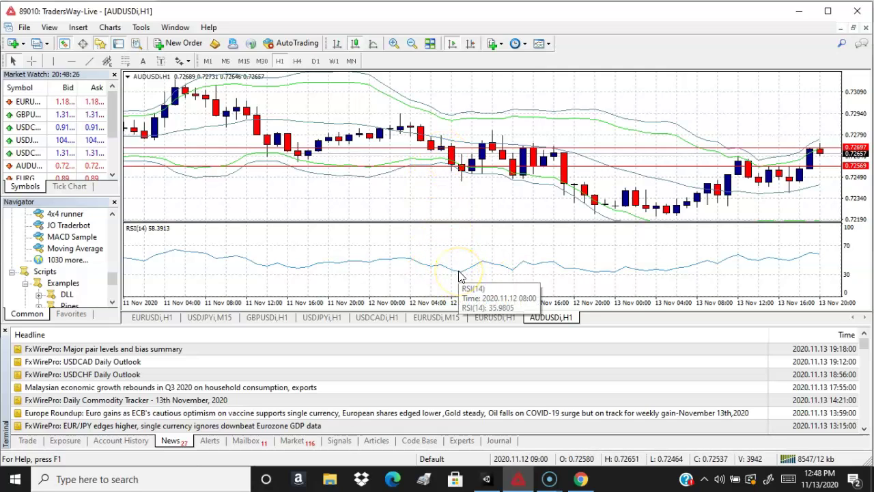
- Place a red horizontal line in the RSI pane and raise it to 47.8261
{"action": "left_click", "coordinate": [71, 61]}
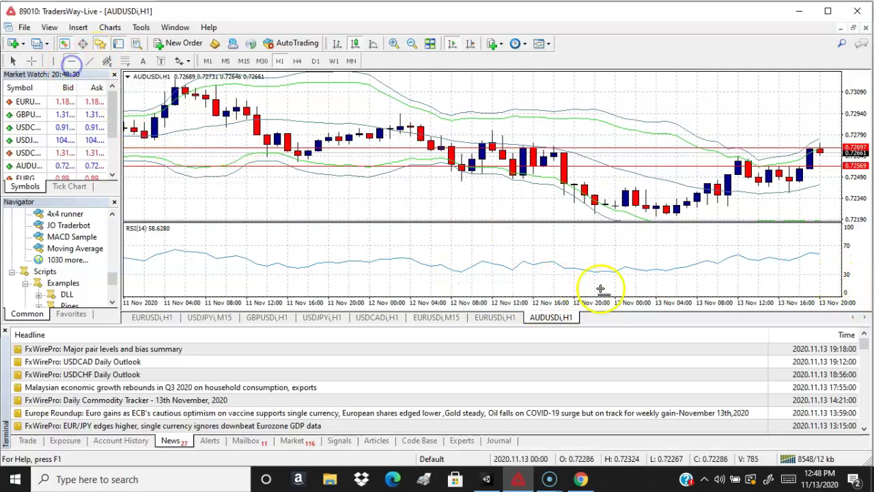
{"action": "left_click", "coordinate": [826, 268]}
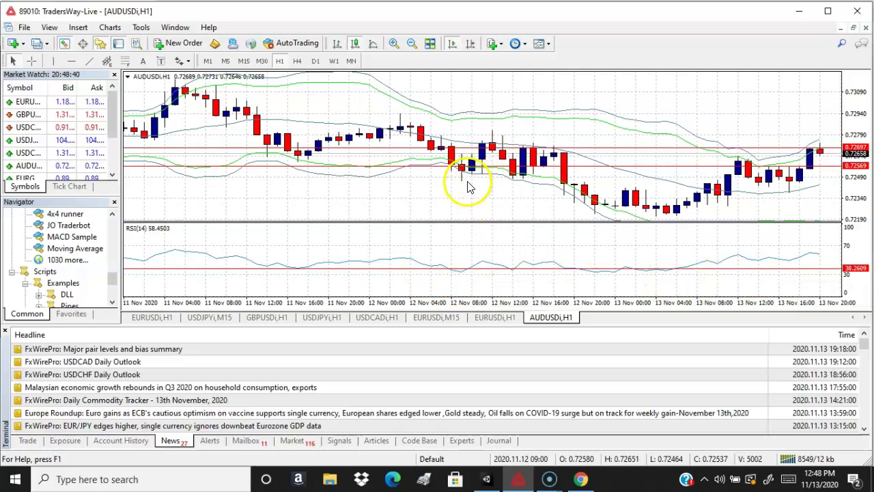
{"action": "mouse_move", "coordinate": [470, 177]}
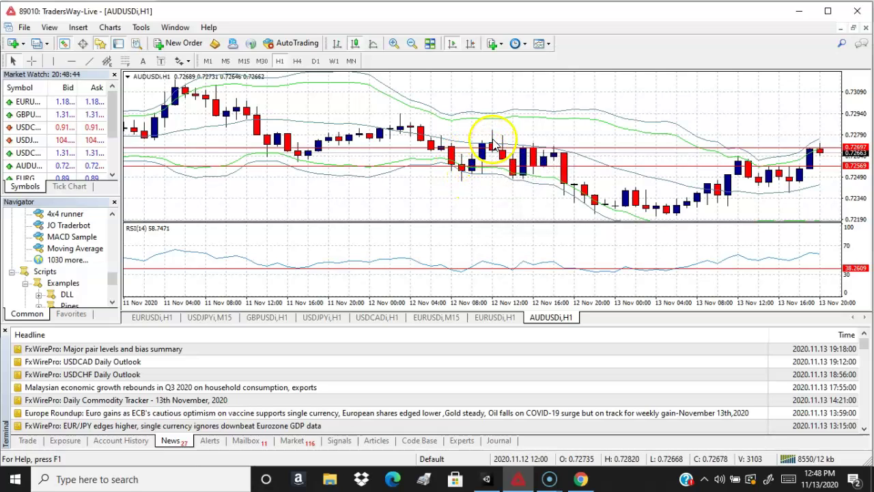
{"action": "left_click", "coordinate": [488, 271]}
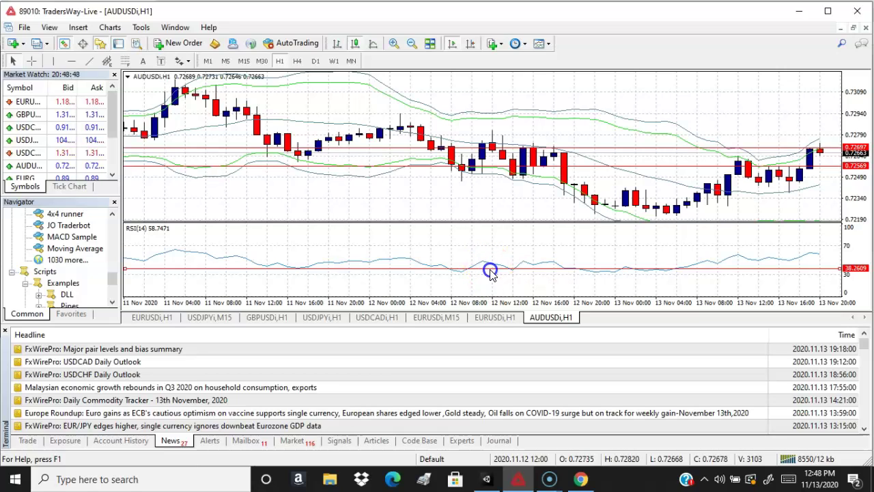
{"action": "left_click_drag", "start_coordinate": [490, 272], "coordinate": [492, 264]}
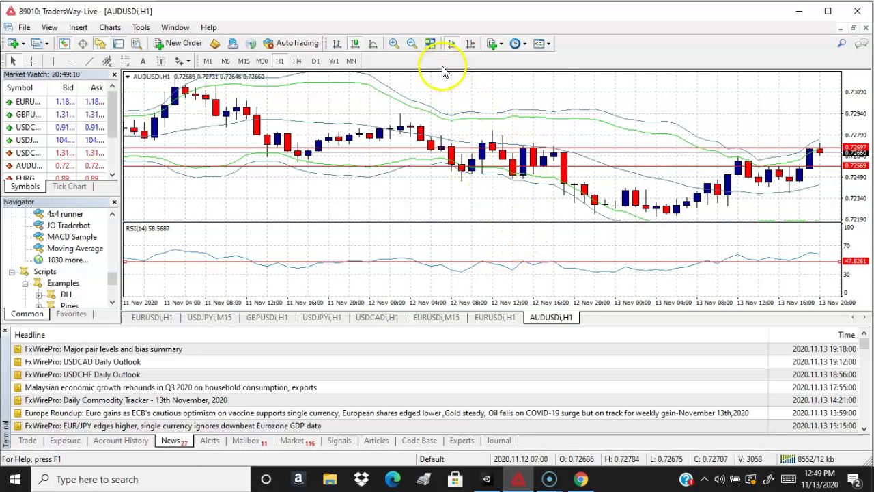
- Zoom the AUDUSDi H1 chart out and back in, ending on the 11–13 November candles
{"action": "left_click", "coordinate": [411, 43]}
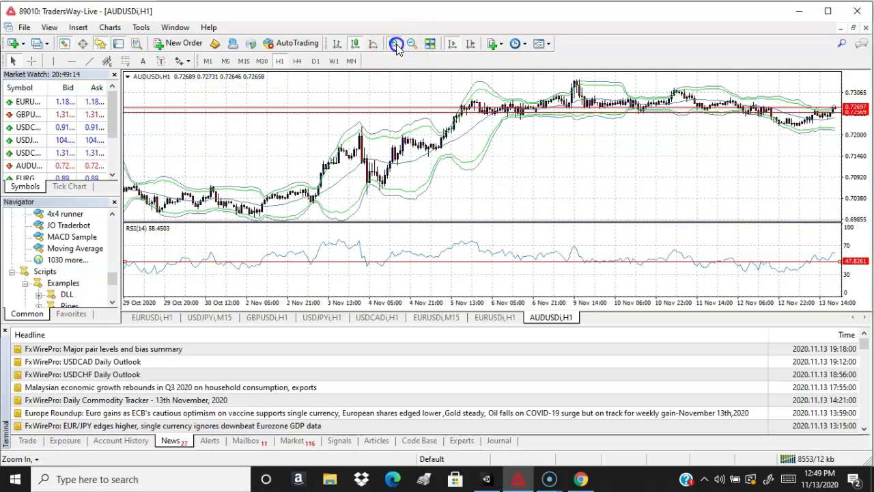
{"action": "left_click", "coordinate": [396, 45]}
{"action": "left_click", "coordinate": [394, 44]}
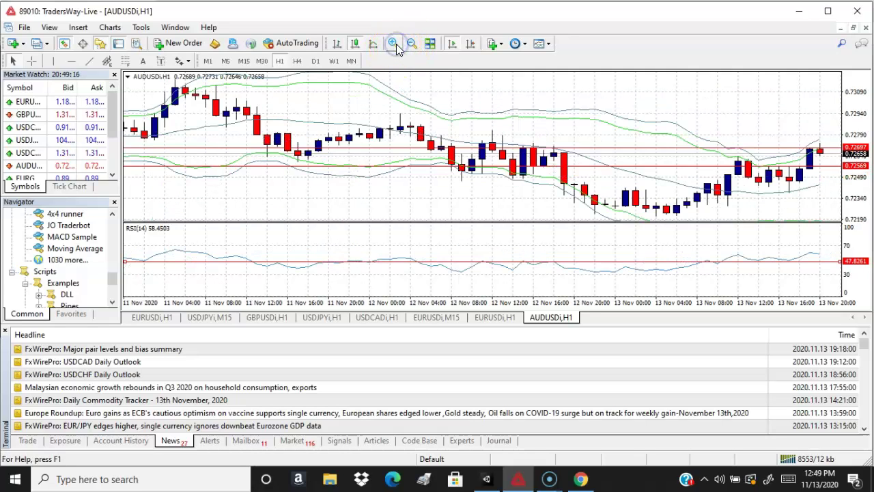
{"action": "left_click", "coordinate": [412, 44]}
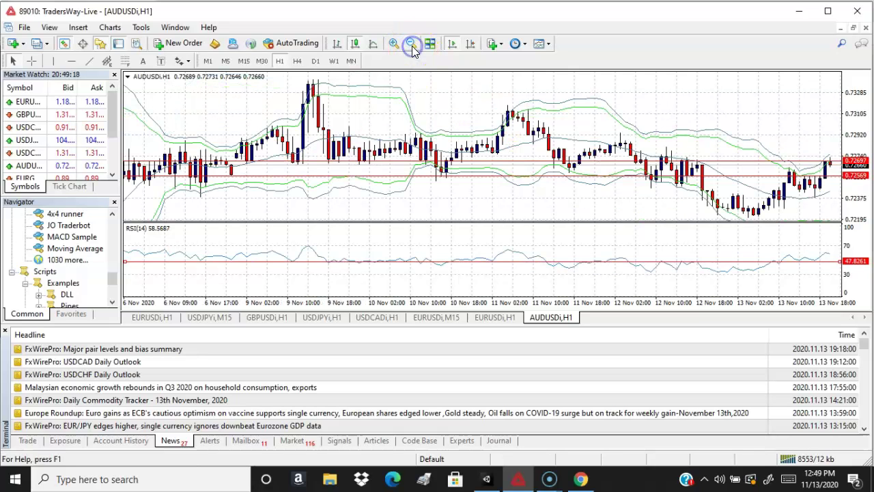
{"action": "left_click", "coordinate": [412, 45]}
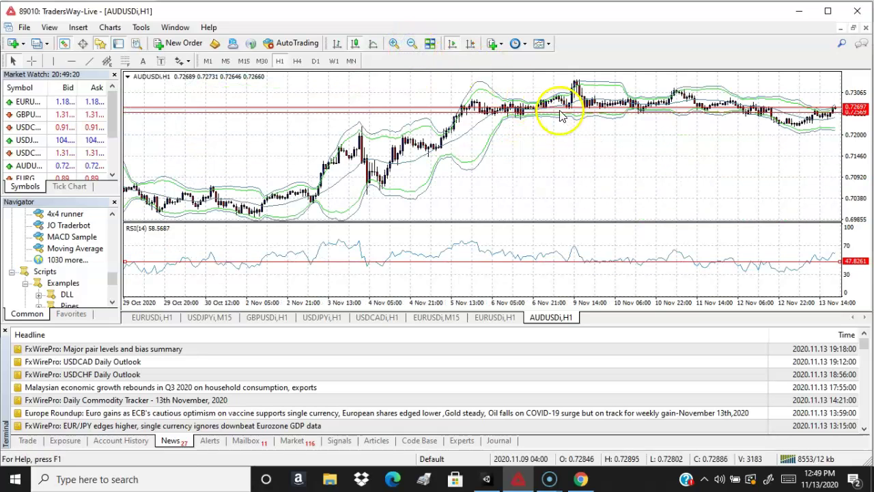
{"action": "mouse_move", "coordinate": [526, 107]}
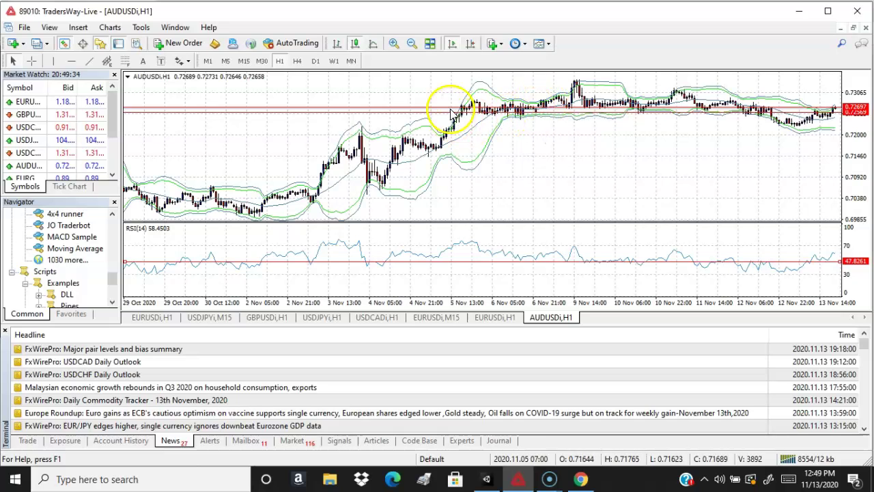
{"action": "left_click", "coordinate": [410, 44]}
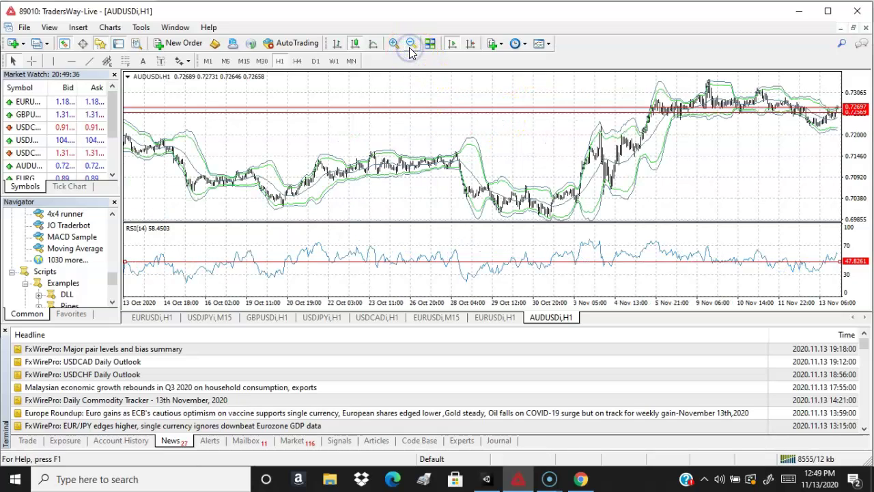
{"action": "left_click", "coordinate": [394, 45]}
{"action": "left_click", "coordinate": [394, 45]}
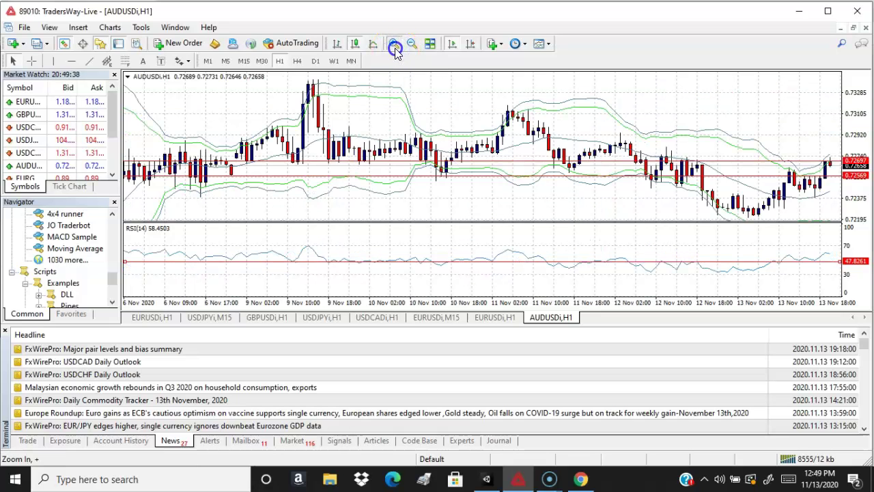
{"action": "left_click", "coordinate": [394, 45]}
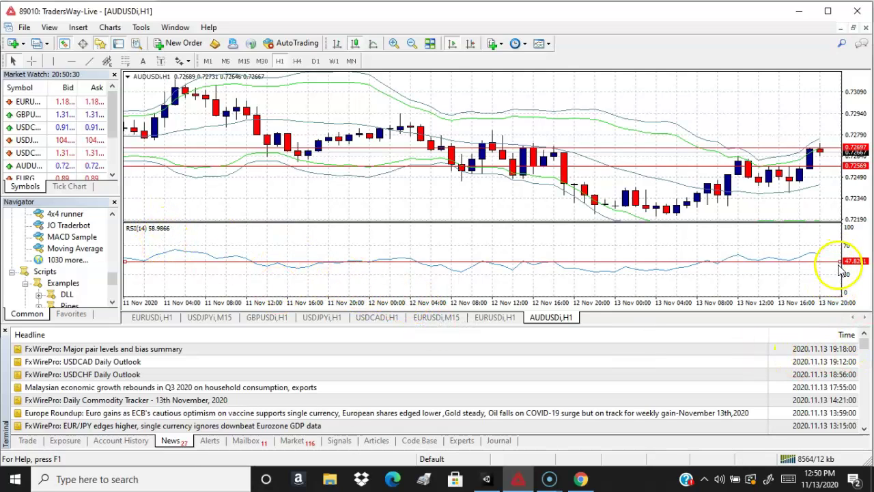
- Drag the red RSI level line up to 60.0000
{"action": "left_click_drag", "start_coordinate": [841, 267], "coordinate": [840, 252]}
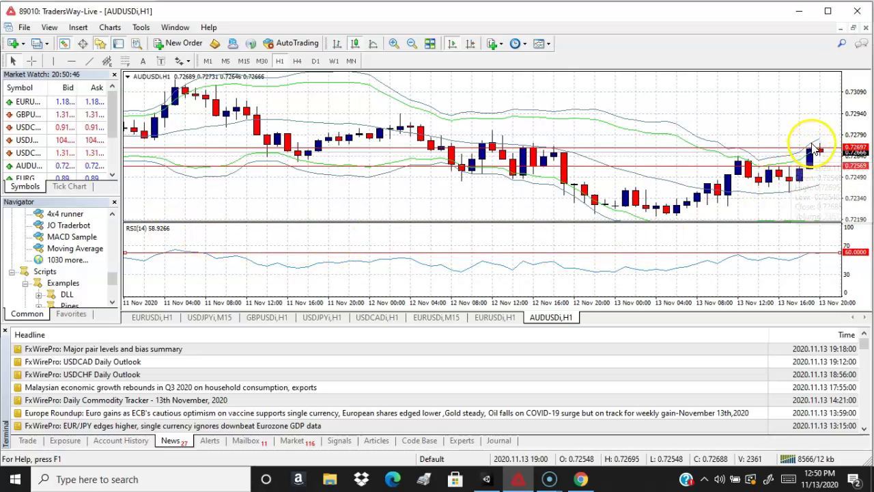
{"action": "mouse_move", "coordinate": [813, 147]}
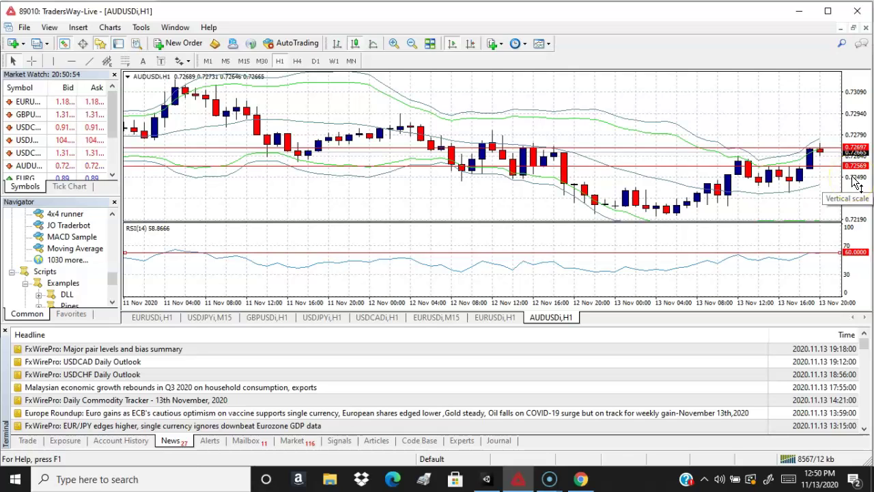
{"action": "left_click", "coordinate": [820, 155]}
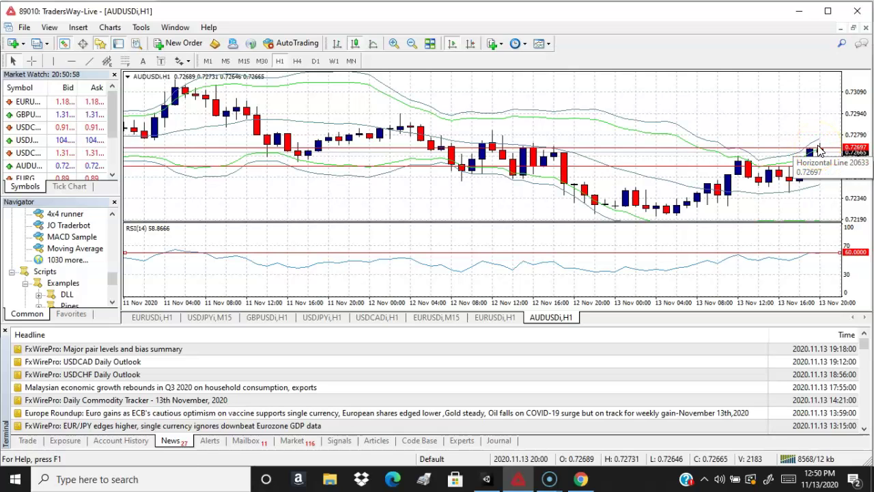
{"action": "left_click", "coordinate": [183, 45]}
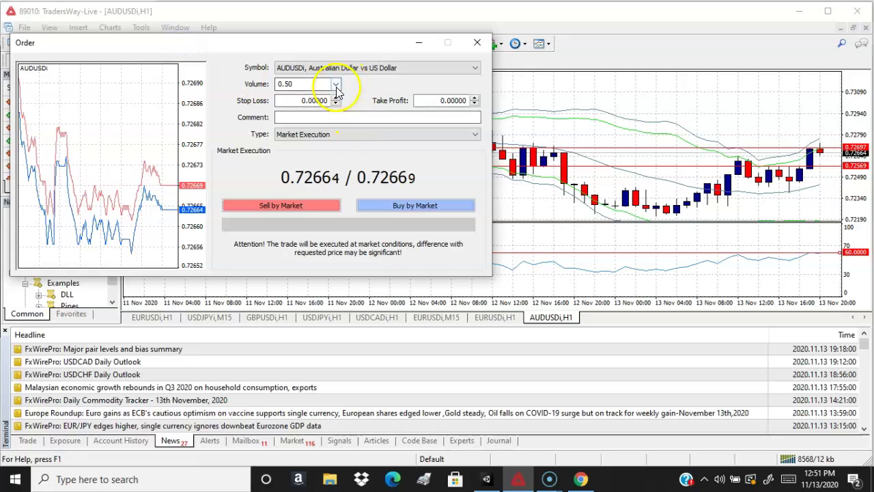
{"action": "left_click", "coordinate": [336, 85]}
{"action": "left_click", "coordinate": [293, 112]}
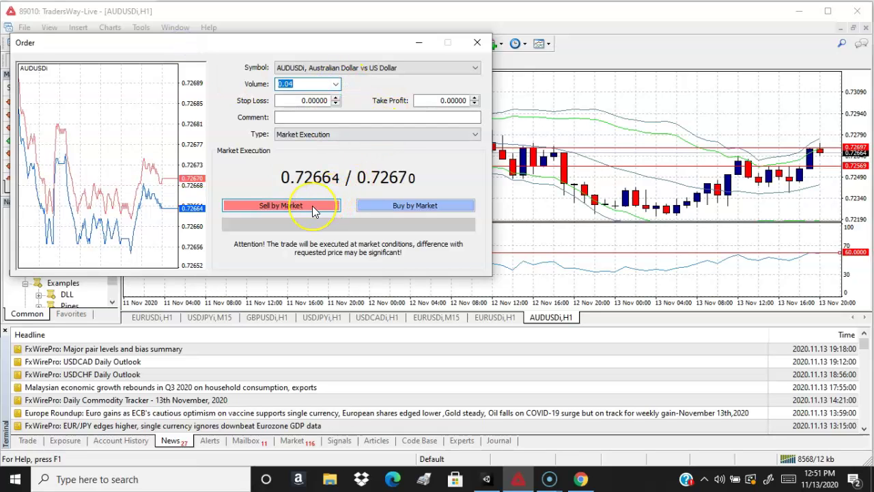
{"action": "left_click", "coordinate": [312, 205]}
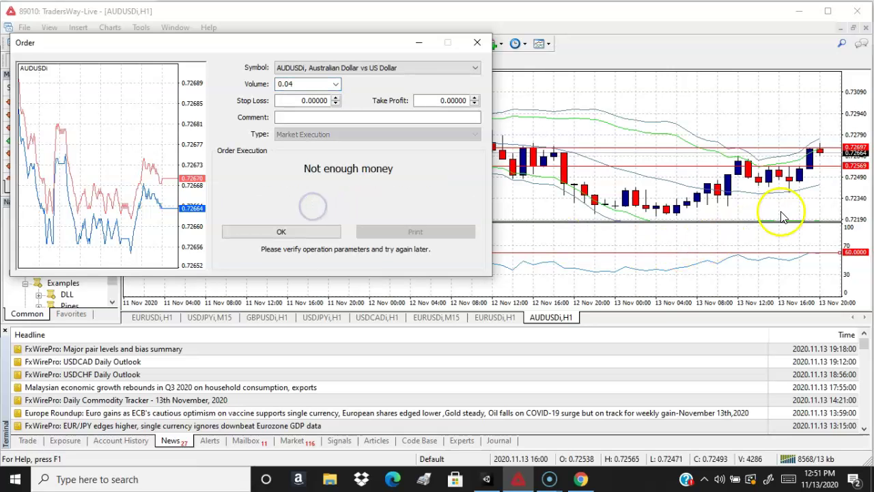
{"action": "left_click", "coordinate": [478, 42]}
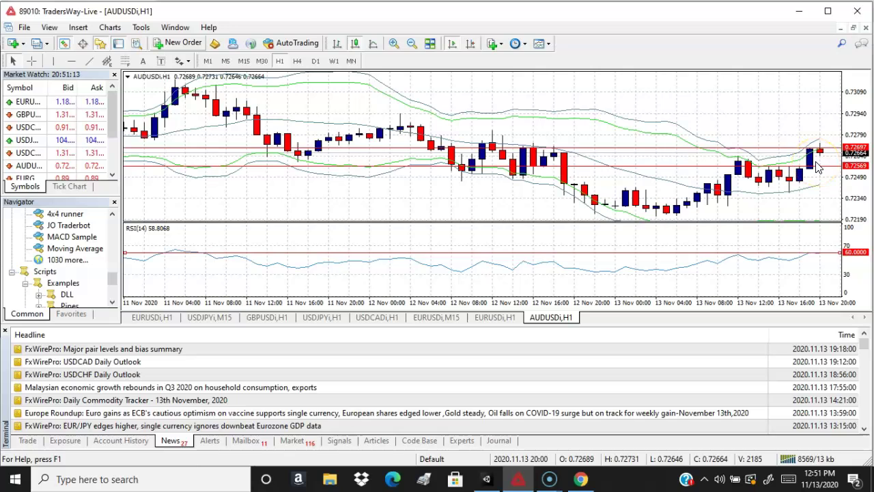
- Lower the red RSI level line from 60 to 22.6087
{"action": "left_click", "coordinate": [818, 152]}
{"action": "left_click", "coordinate": [812, 169]}
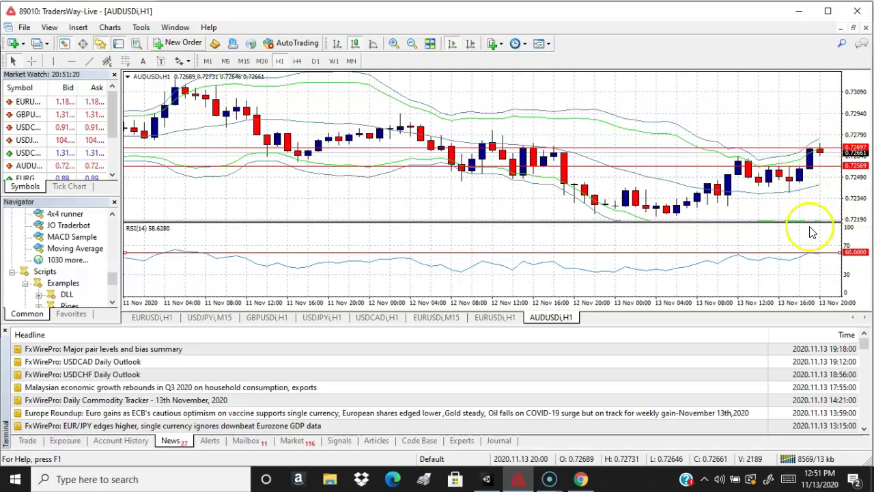
{"action": "left_click_drag", "start_coordinate": [816, 251], "coordinate": [820, 285]}
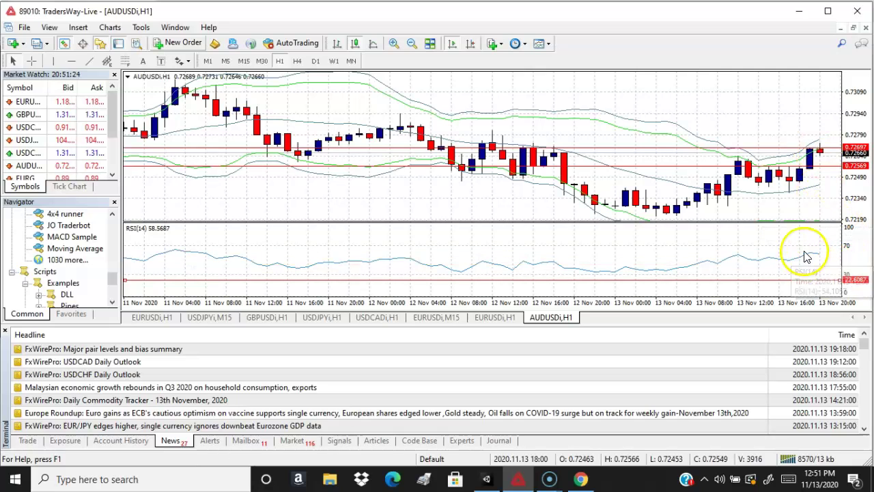
{"action": "mouse_move", "coordinate": [809, 258]}
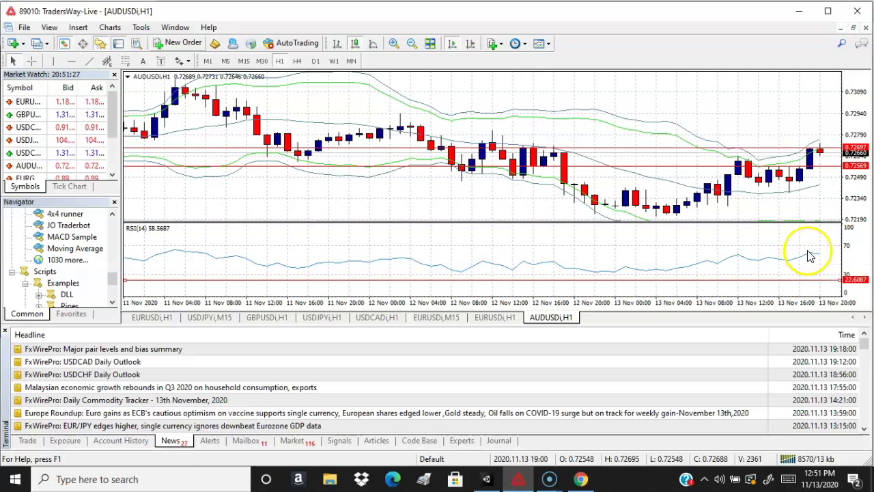